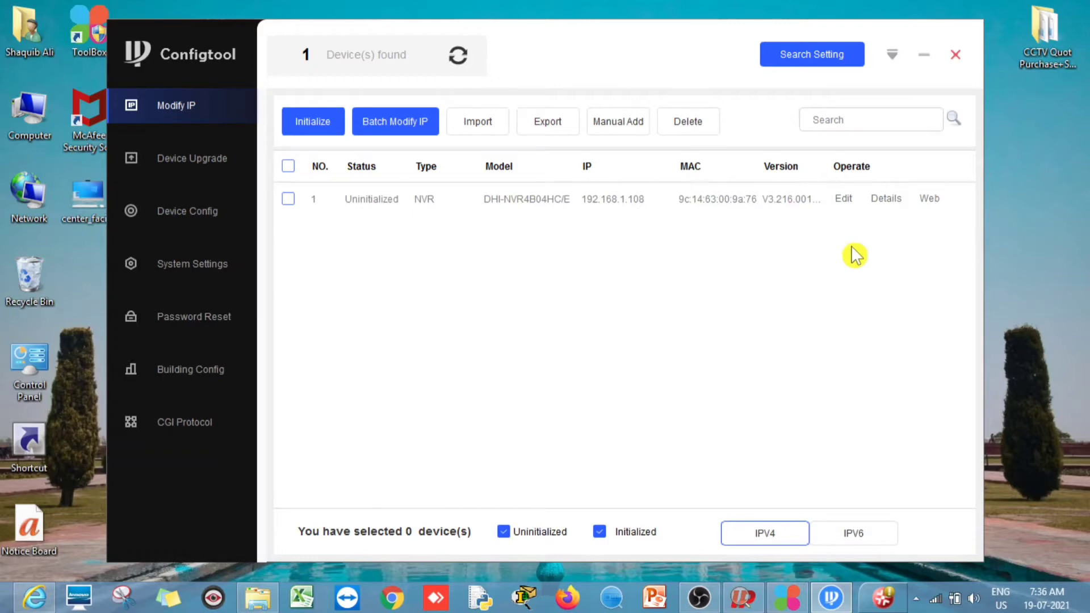
- Minimize ConfigTool once its search shows the uninitialized NVR at 192.168.1.108
{"action": "left_click", "coordinate": [924, 55]}
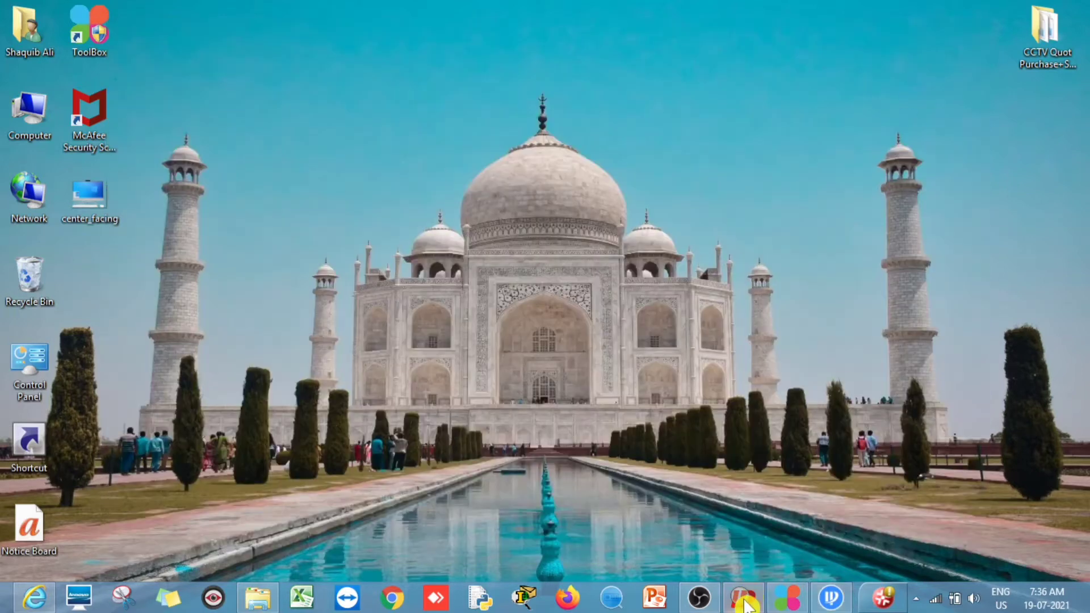
- Re-run the IP Finder search to confirm the NVR at 192.168.1.108, then minimize it
{"action": "left_click", "coordinate": [742, 598]}
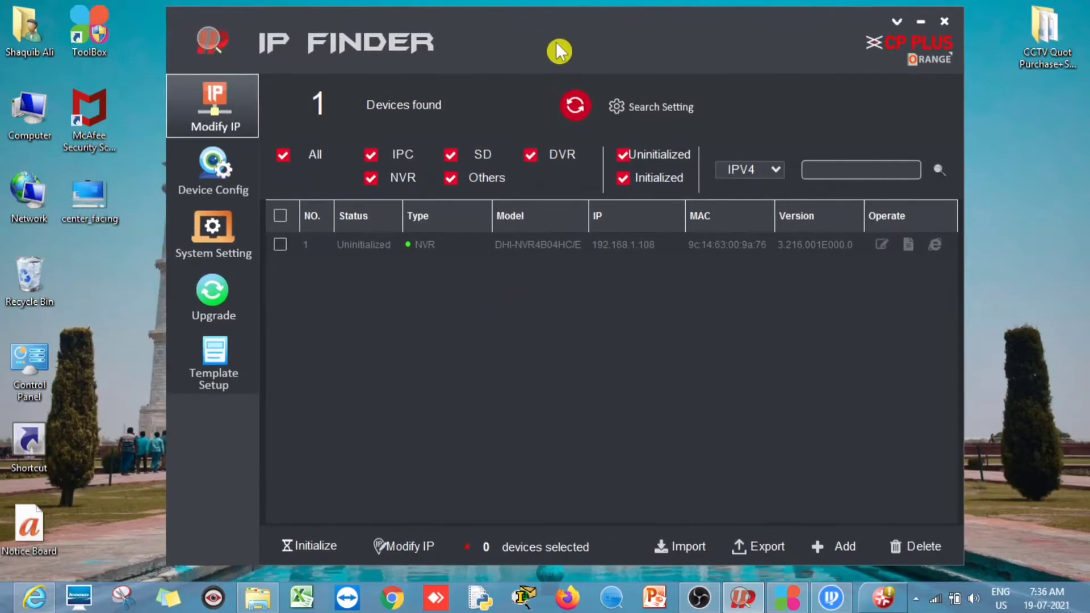
{"action": "left_click", "coordinate": [575, 106]}
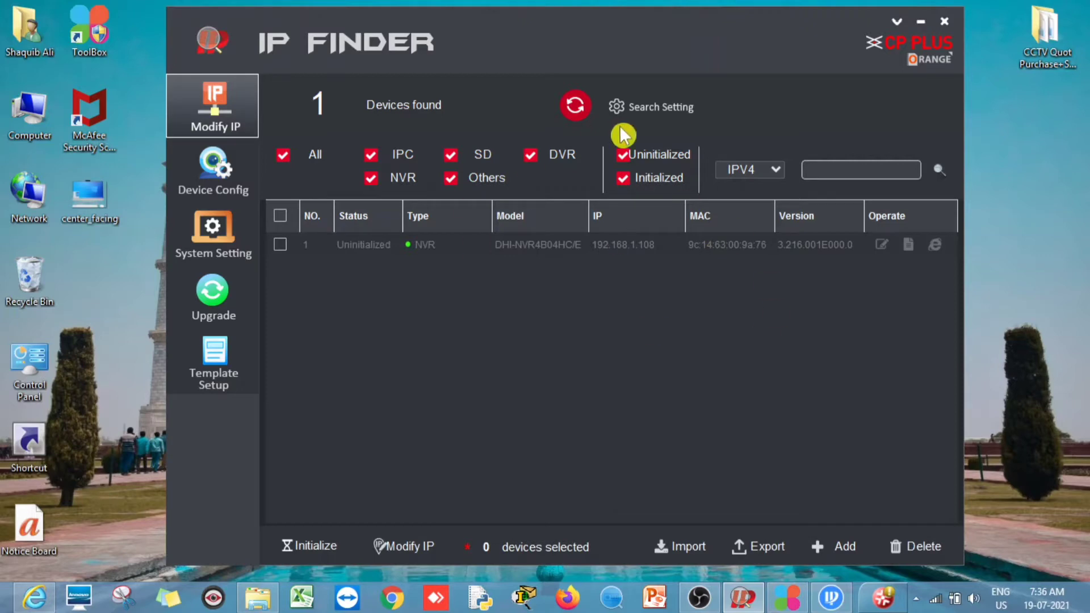
{"action": "left_click", "coordinate": [922, 23]}
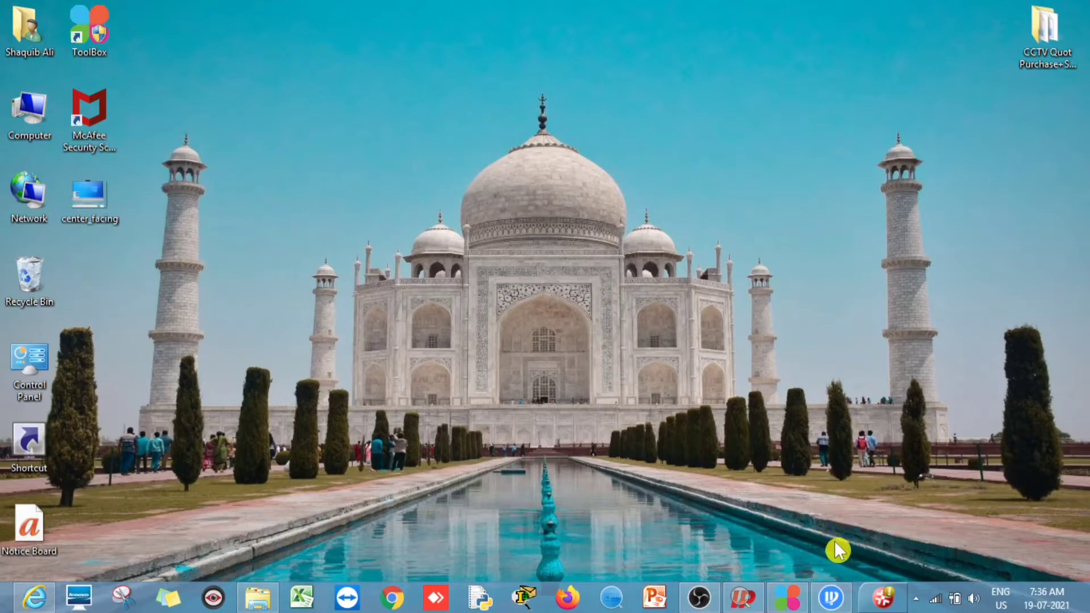
- Tick the 192.168.1.108 NVR row in ConfigTool, then minimize the window
{"action": "left_click", "coordinate": [830, 600]}
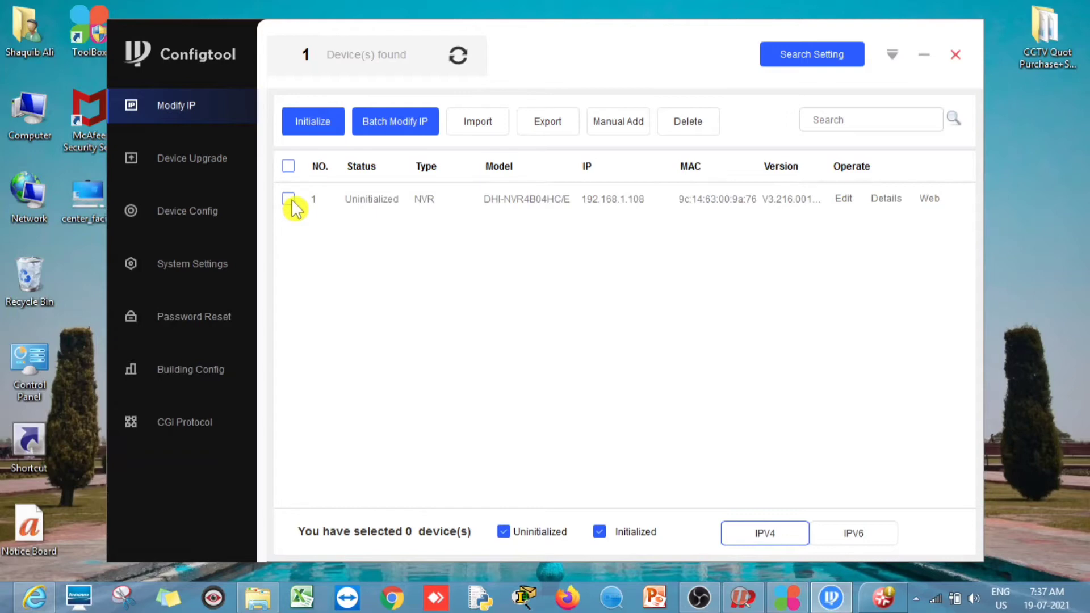
{"action": "left_click", "coordinate": [289, 199]}
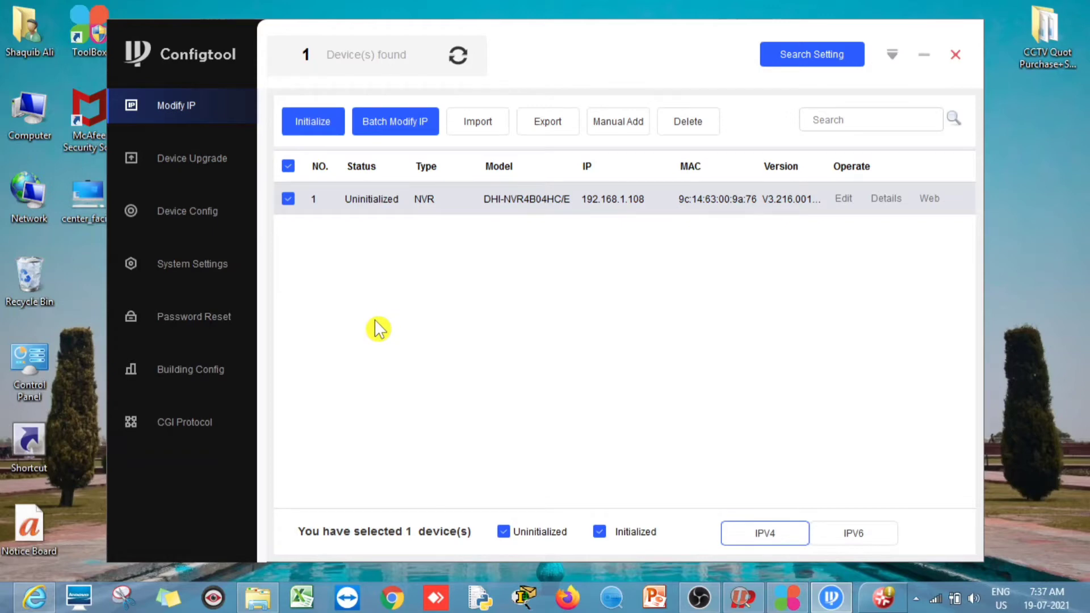
{"action": "left_click", "coordinate": [924, 54]}
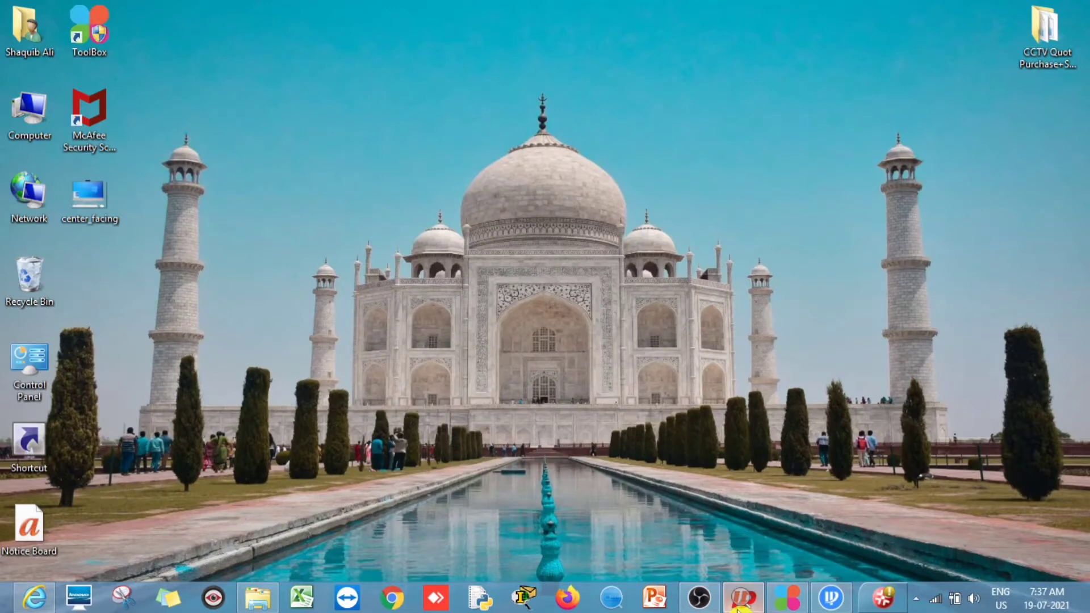
- Refresh IP Finder, tick the NVR row so 1 device is selected, then minimize it
{"action": "left_click", "coordinate": [743, 598]}
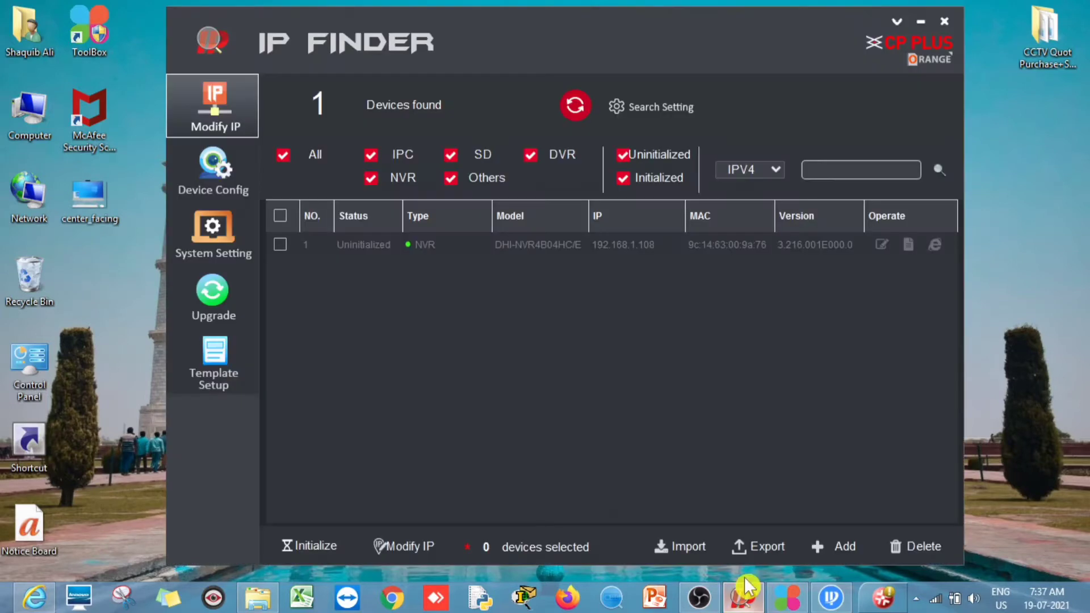
{"action": "left_click", "coordinate": [574, 108]}
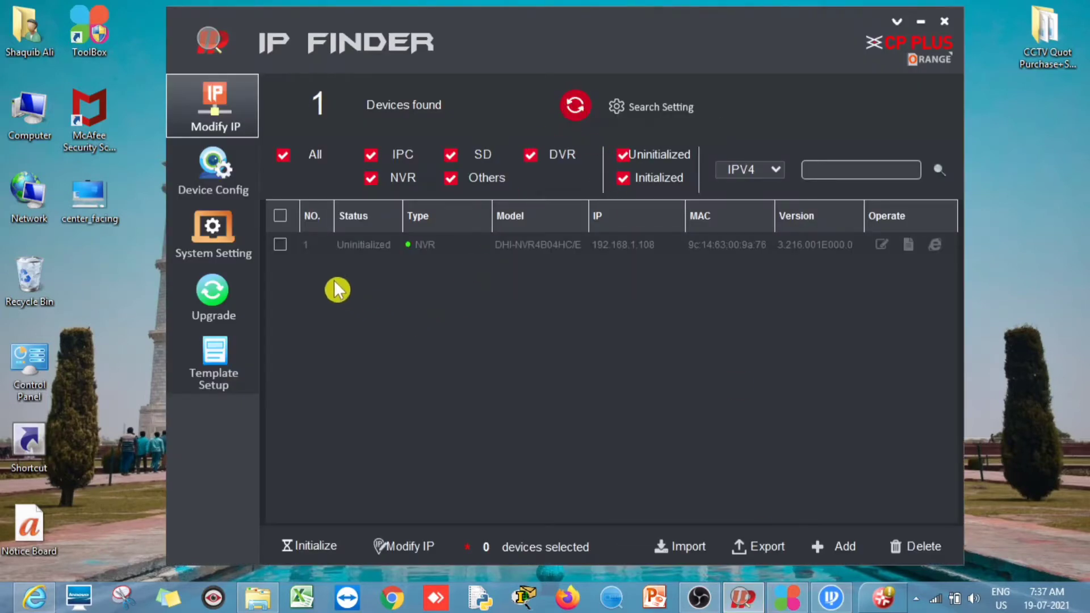
{"action": "left_click", "coordinate": [281, 247]}
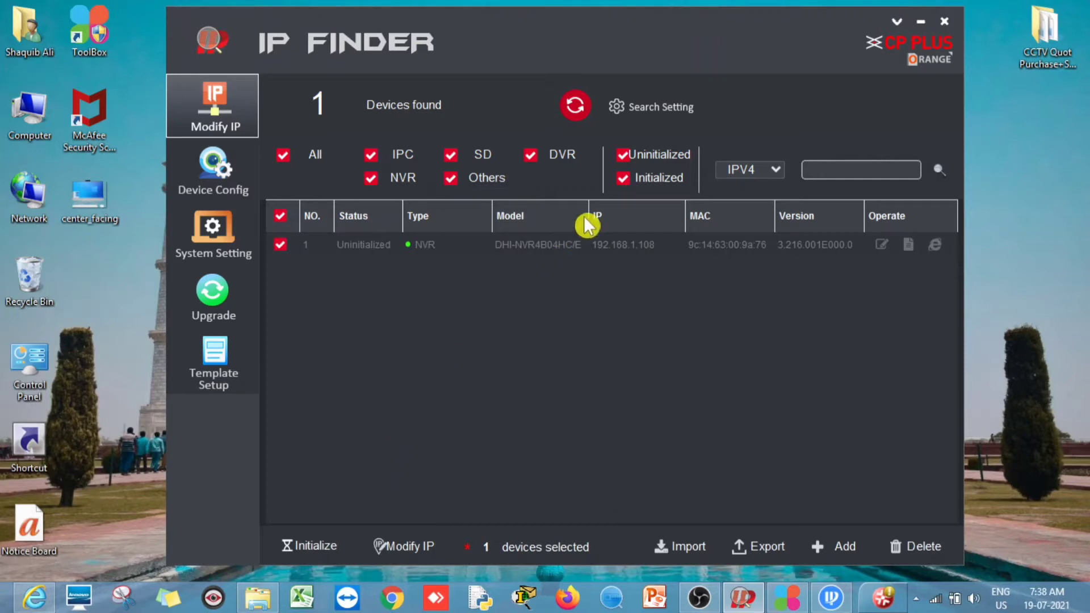
{"action": "left_click", "coordinate": [920, 26]}
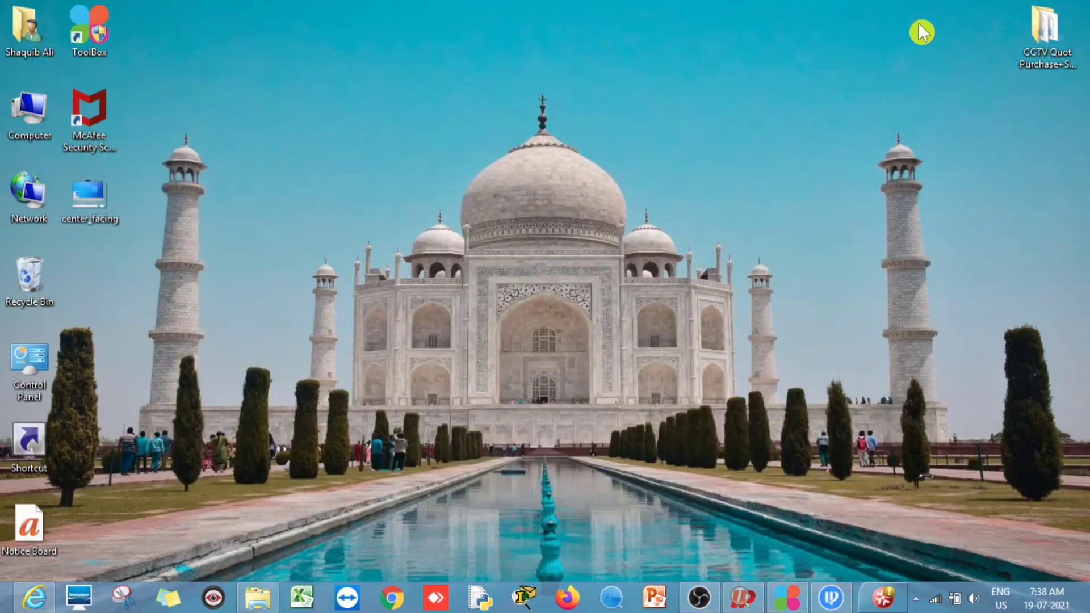
- Start Initialize for the selected NVR at 192.168.1.108 in ConfigTool
{"action": "left_click", "coordinate": [831, 598]}
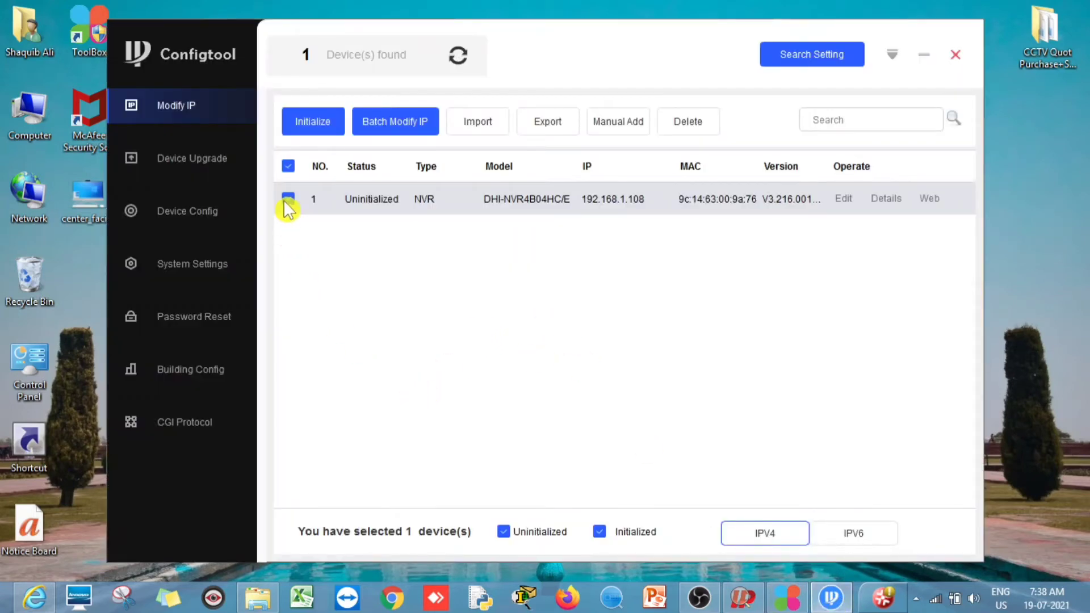
{"action": "left_click", "coordinate": [315, 124]}
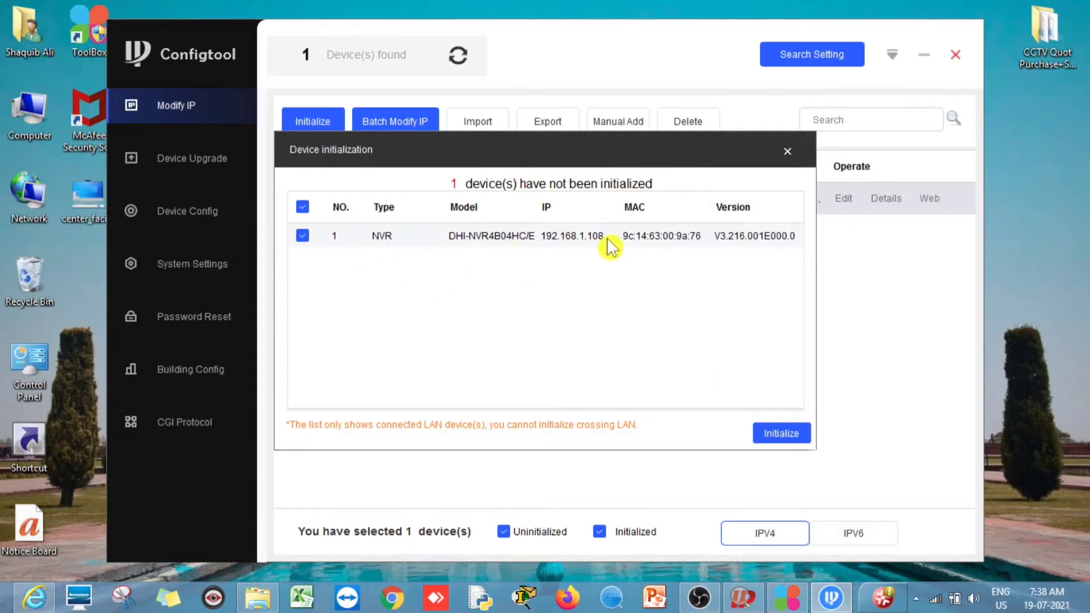
- Continue to the credentials page and enter a new admin password, rated Medium
{"action": "left_click", "coordinate": [784, 445]}
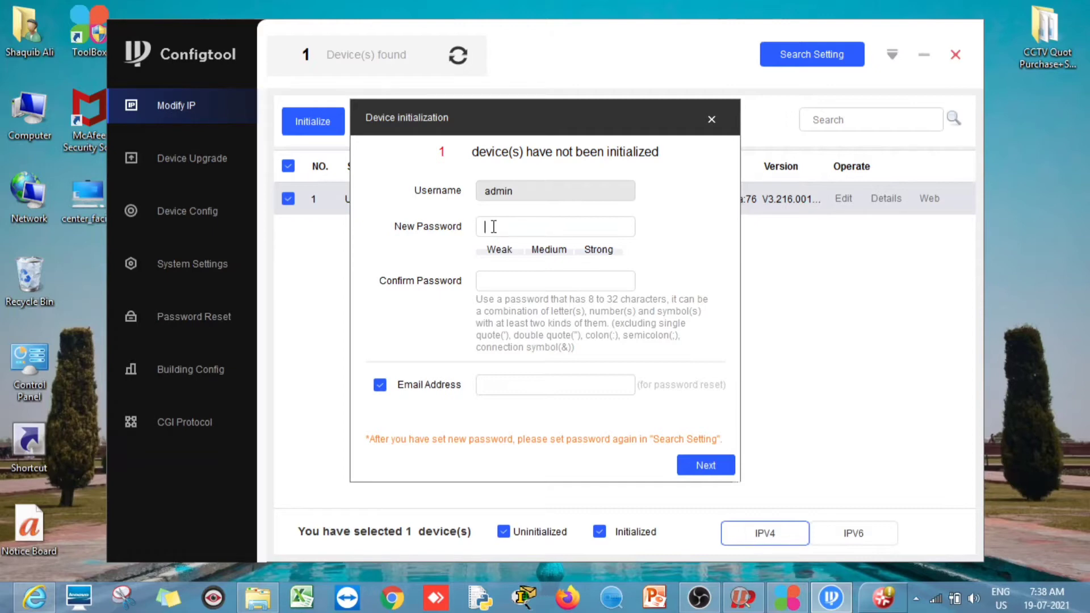
{"action": "type", "text": "admin@123"}
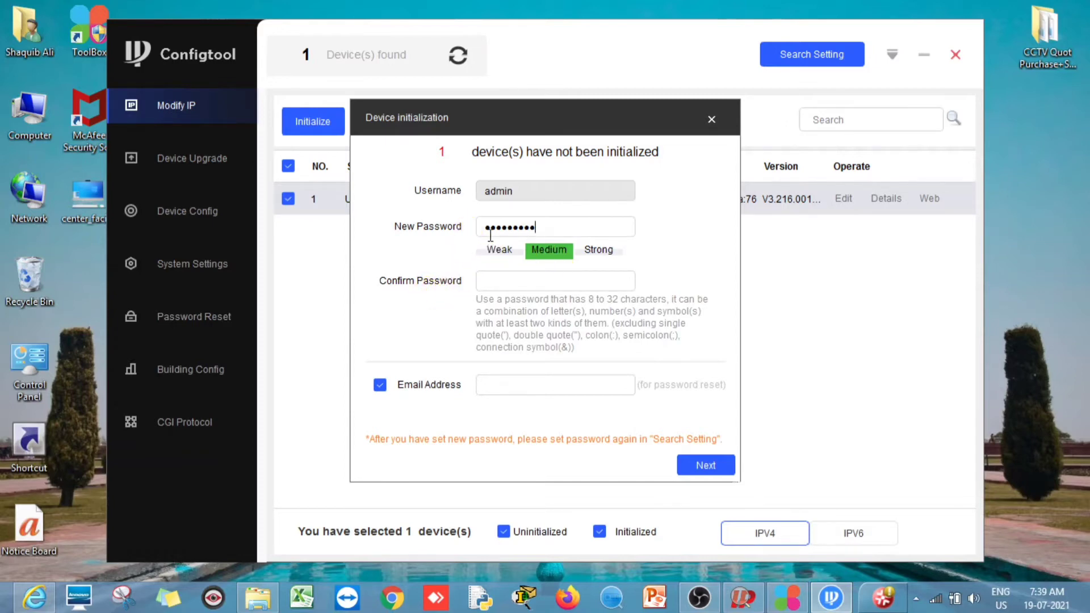
- Repeat the admin password in the Confirm Password field
{"action": "left_click", "coordinate": [500, 278]}
{"action": "type", "text": "••"}
{"action": "type", "text": "•••"}
{"action": "type", "text": "••••"}
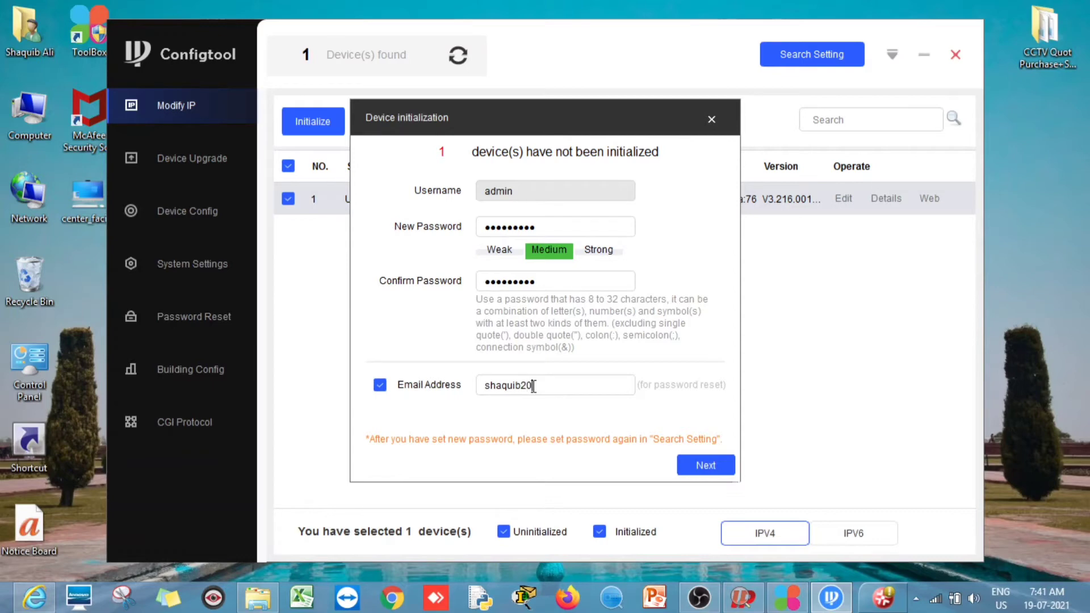
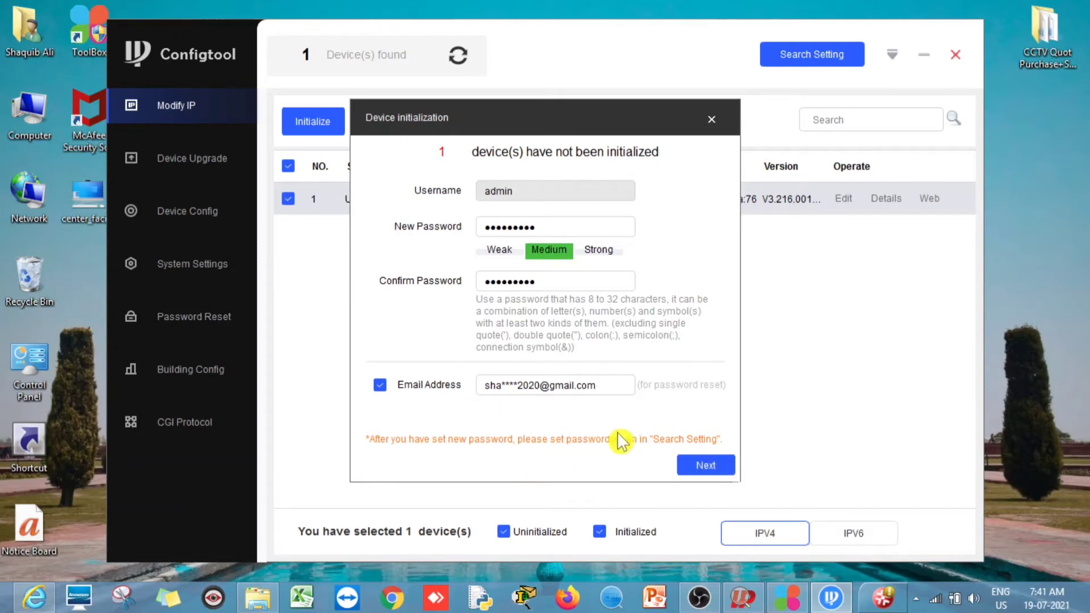
- Activate the NVR with Easy4ip and Auto-check for updates left enabled
{"action": "left_click", "coordinate": [707, 464]}
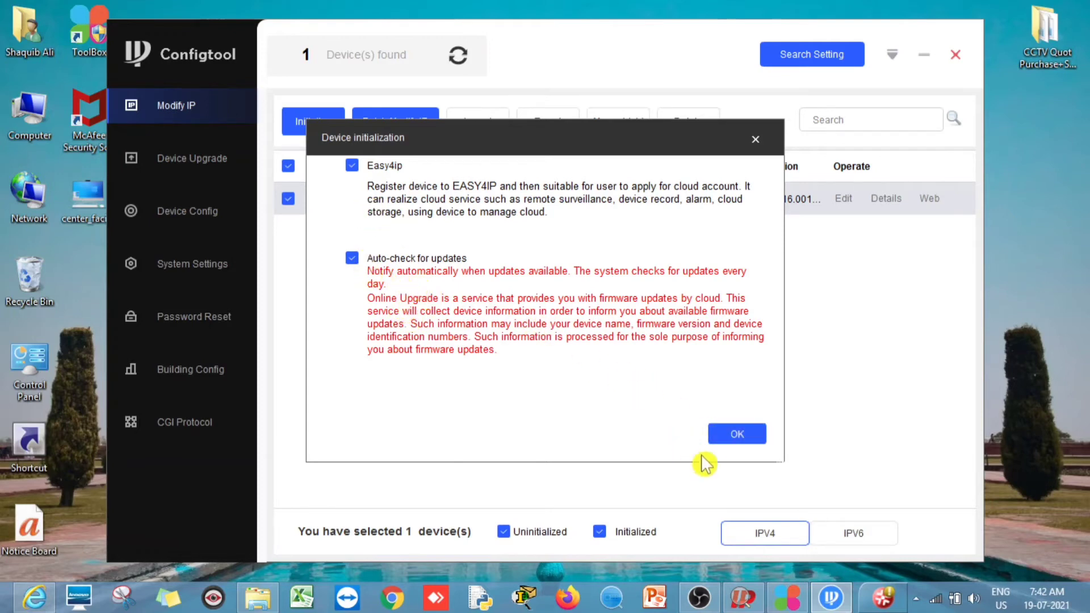
{"action": "left_click", "coordinate": [738, 433]}
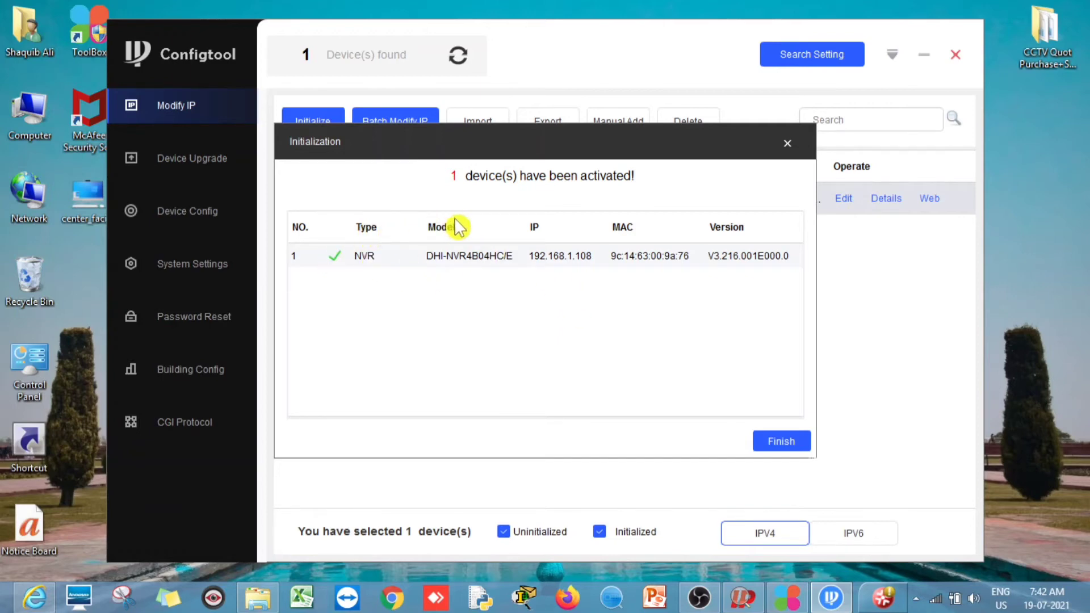
- Close the activation result and launch the Initialized NVR's web login at 192.168.1.108
{"action": "left_click", "coordinate": [783, 439]}
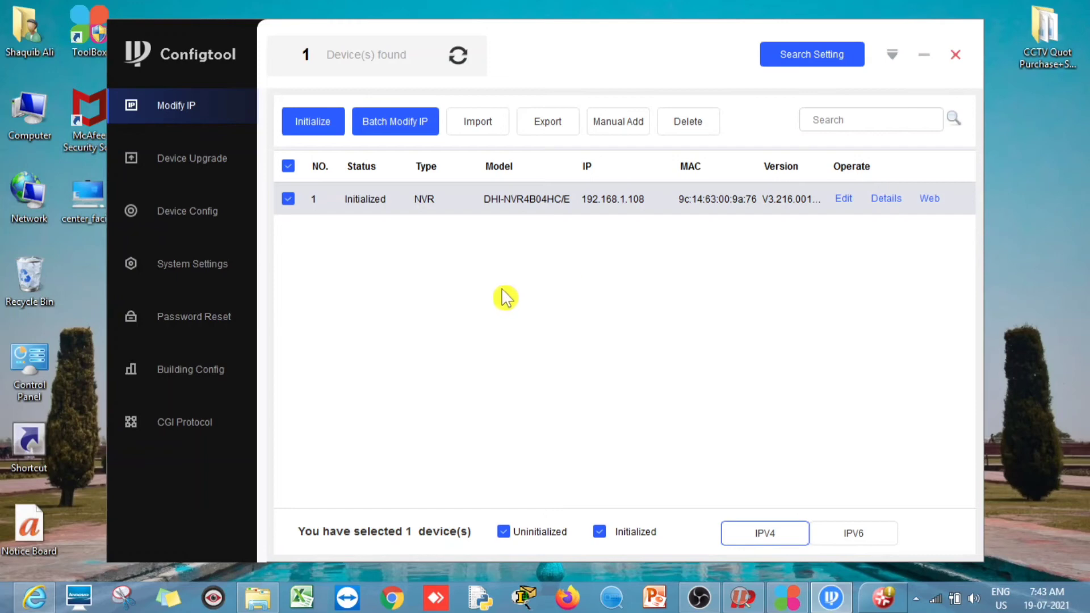
{"action": "left_click", "coordinate": [928, 198]}
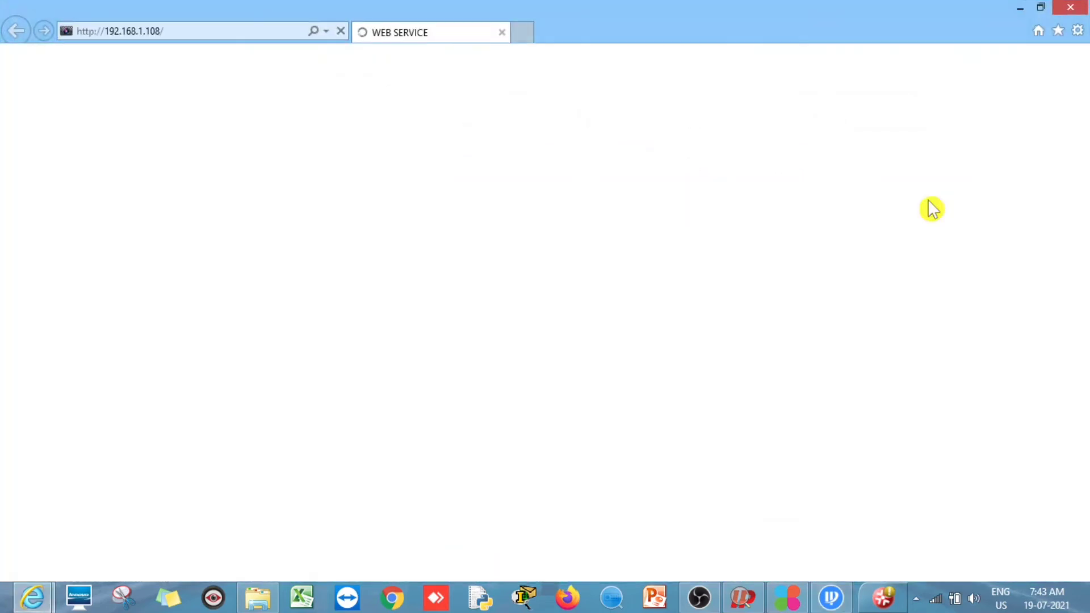